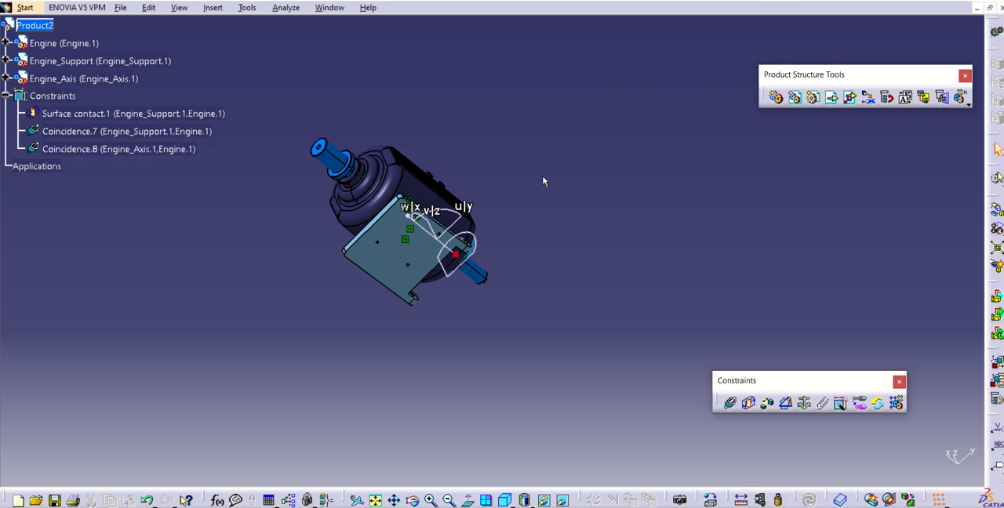
- Detach the compass from the engine assembly and return it to its default place
middle_drag(538, 175, 487, 272)
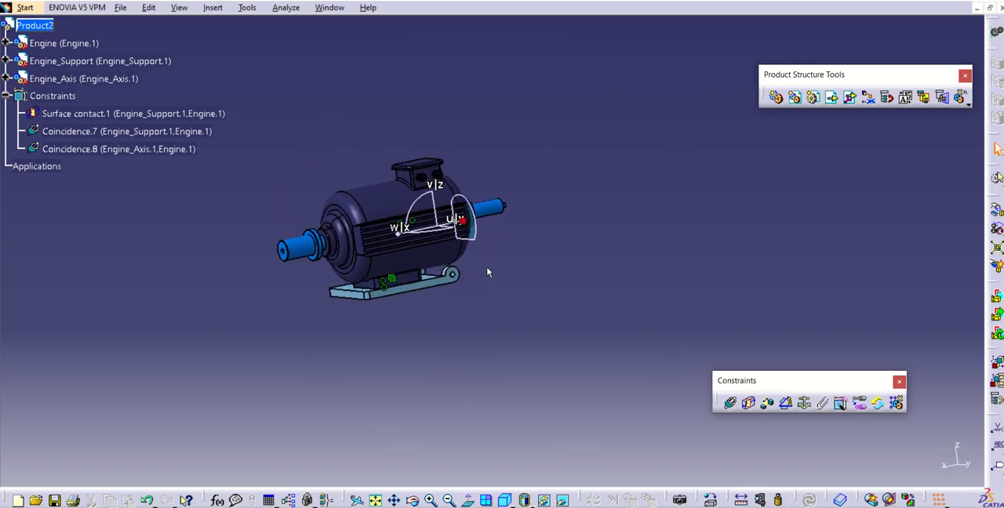
middle_drag(536, 179, 482, 251)
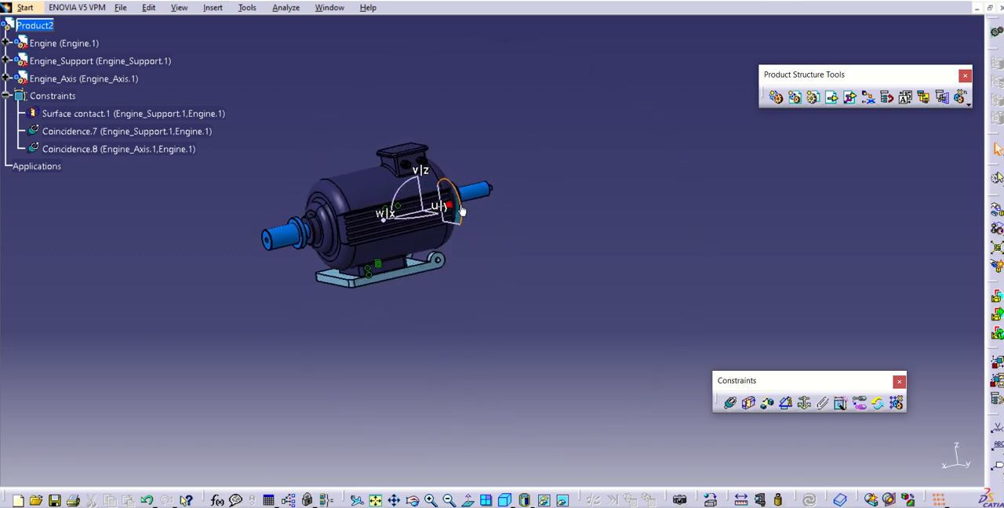
drag(448, 213, 706, 204)
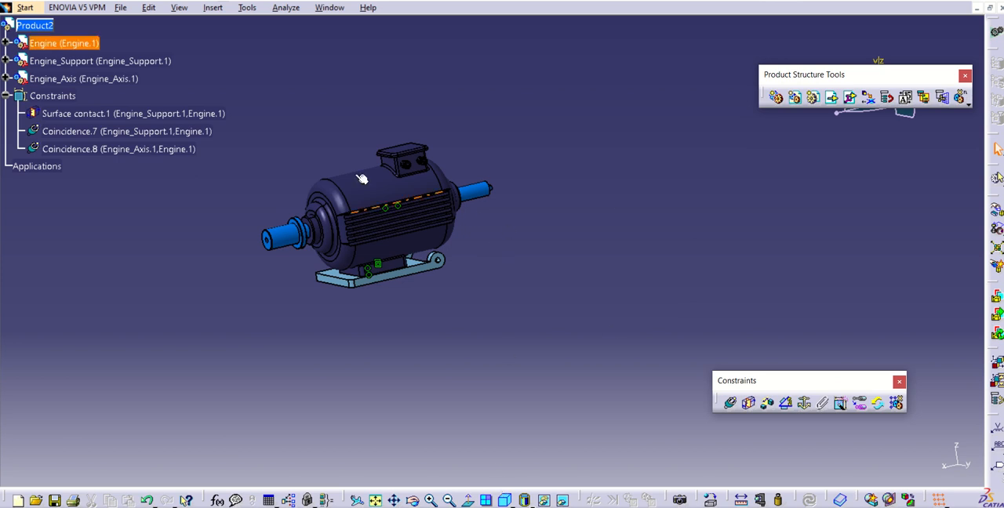
- Switch to Acrobat, review the first pages of Week 7.pdf up to Assemble the Base Component, and return to CATIA
mouse_move(406, 506)
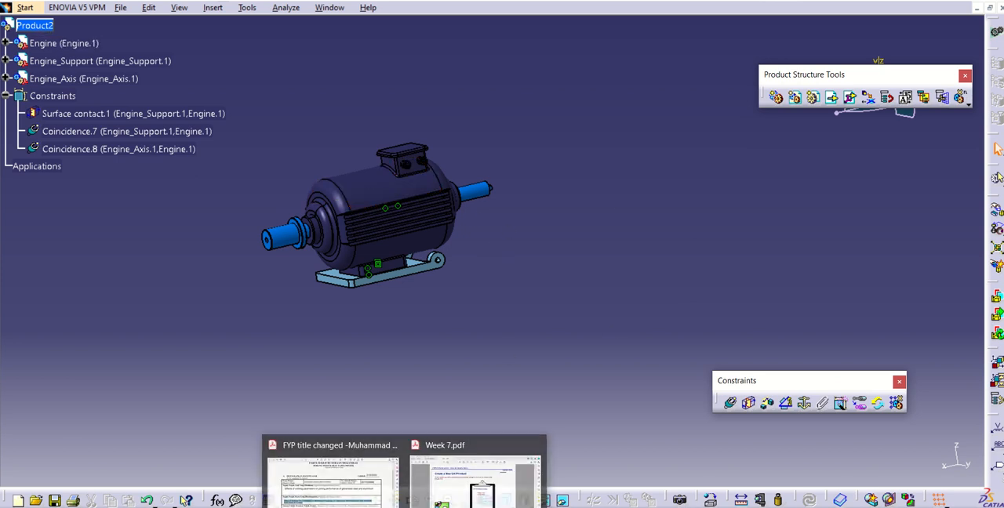
click(471, 474)
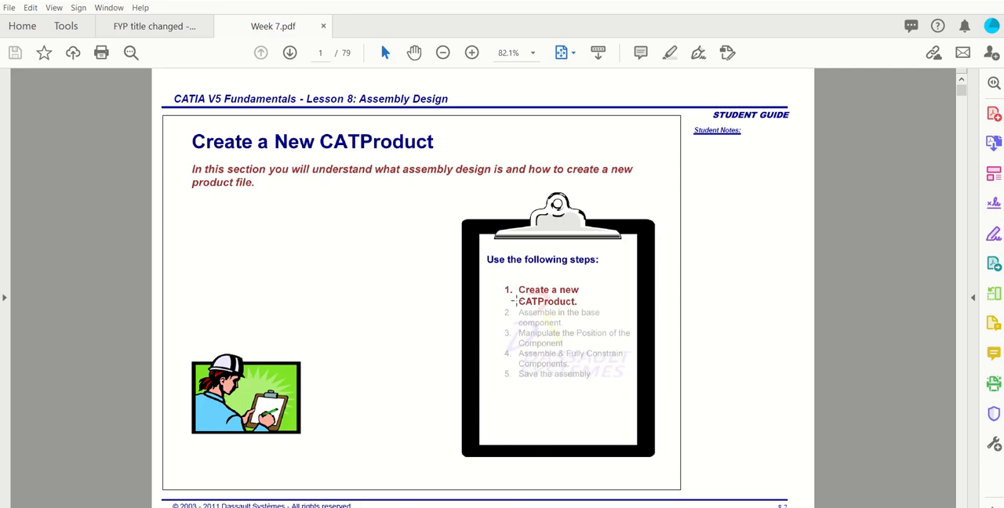
scroll(516, 301, down, 2)
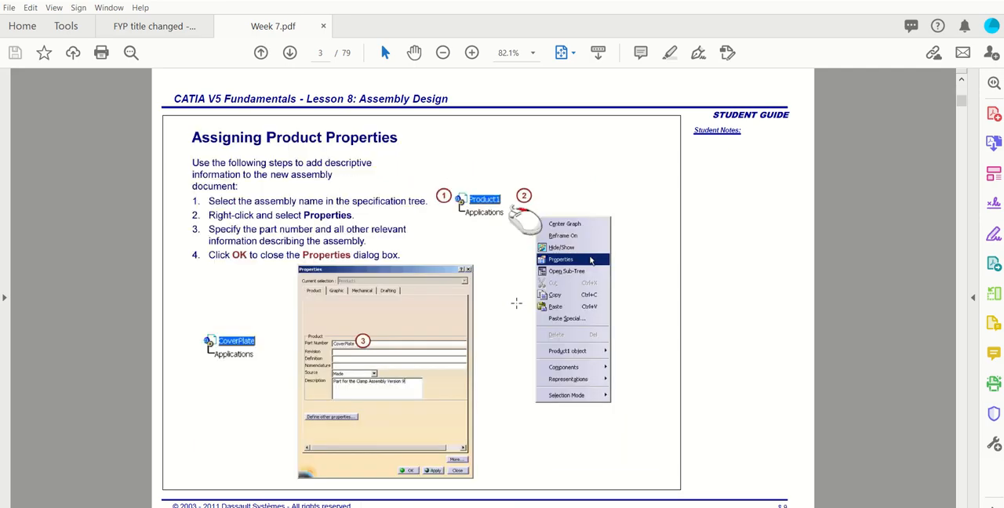
scroll(516, 302, down, 3)
scroll(516, 302, up, 2)
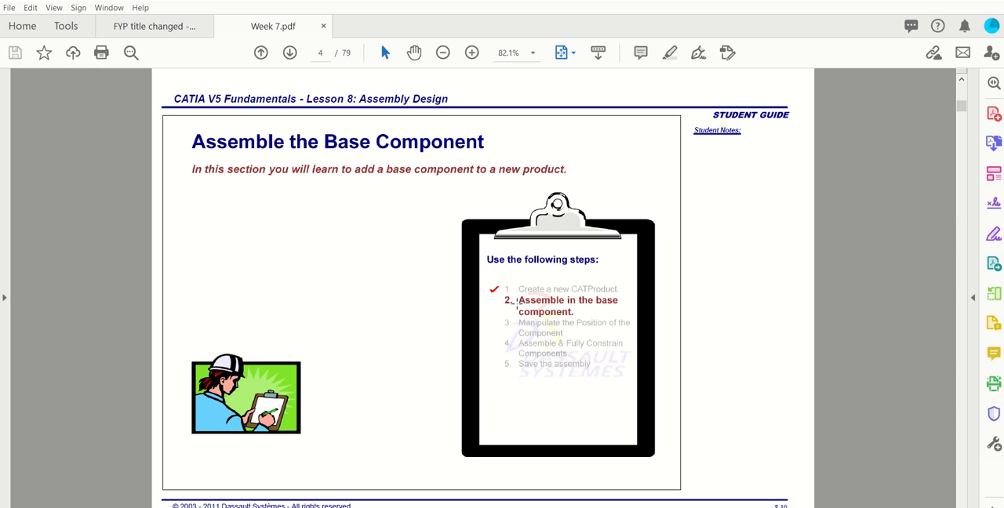
key(alt+Tab)
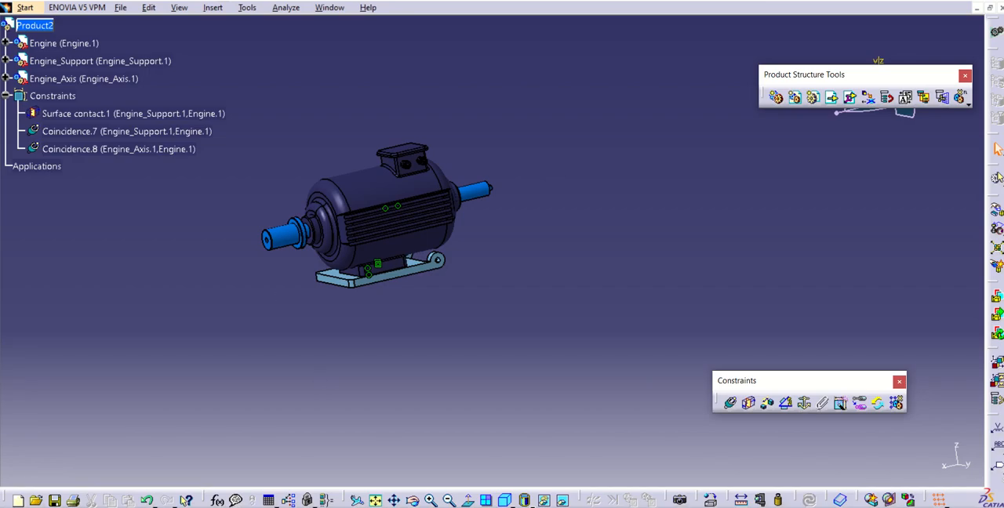
- Create a new document of type Product
mouse_move(565, 25)
click(118, 9)
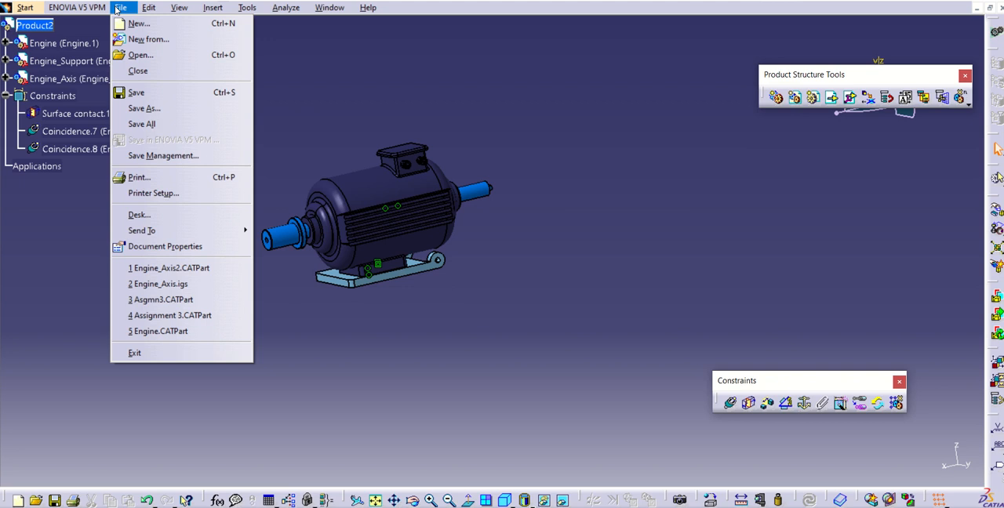
click(168, 22)
scroll(879, 389, down, 1)
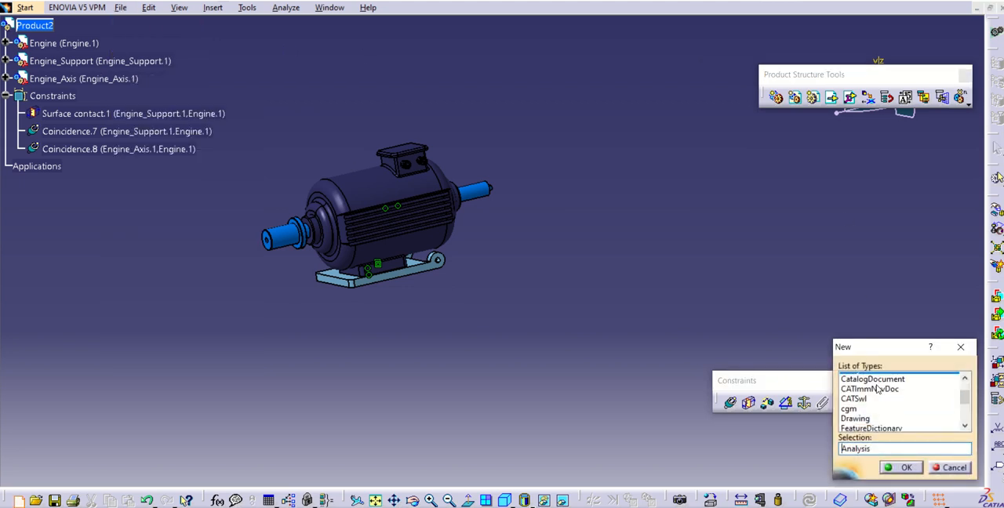
scroll(877, 389, down, 7)
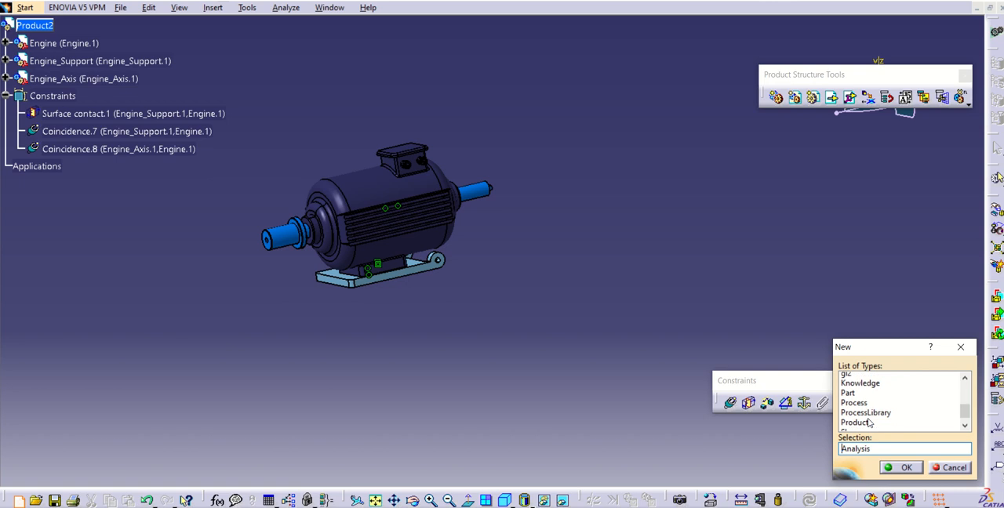
scroll(870, 424, down, 1)
click(868, 407)
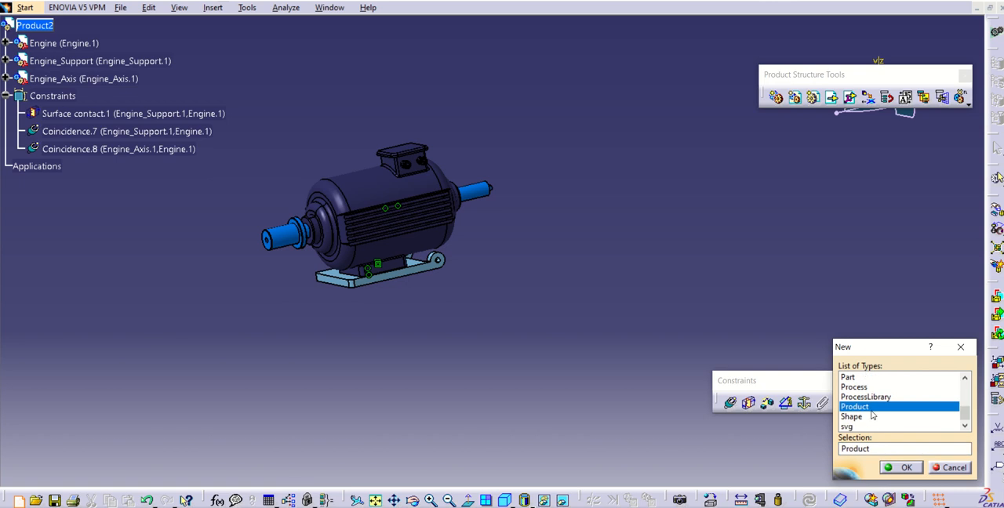
click(907, 469)
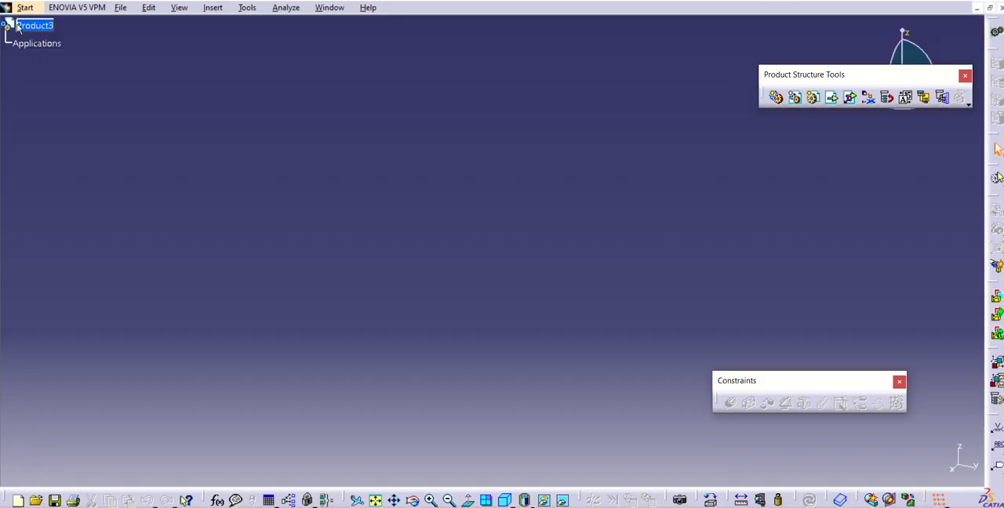
- Change the new product's part number to "Mini project" in its properties
right_click(46, 30)
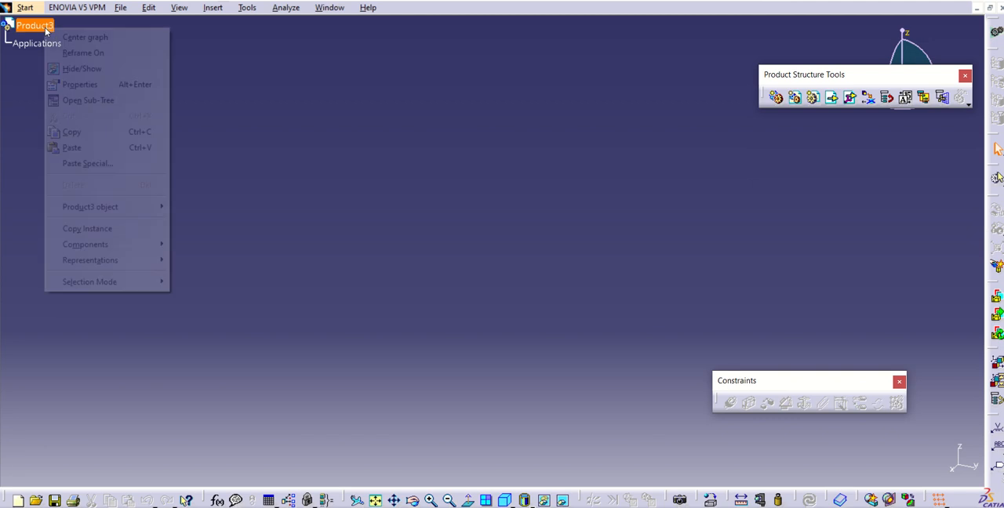
click(92, 88)
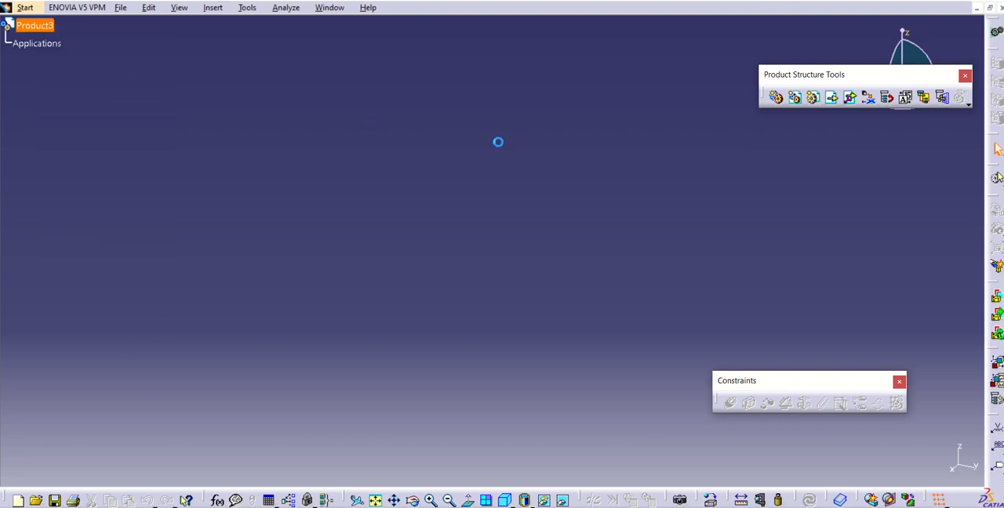
drag(758, 232, 704, 233)
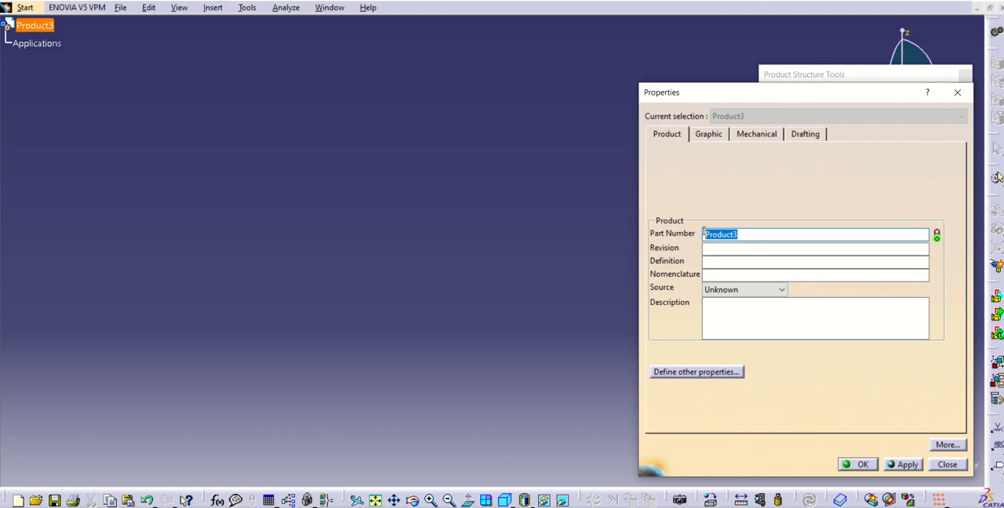
text(Mini project)
key(Return)
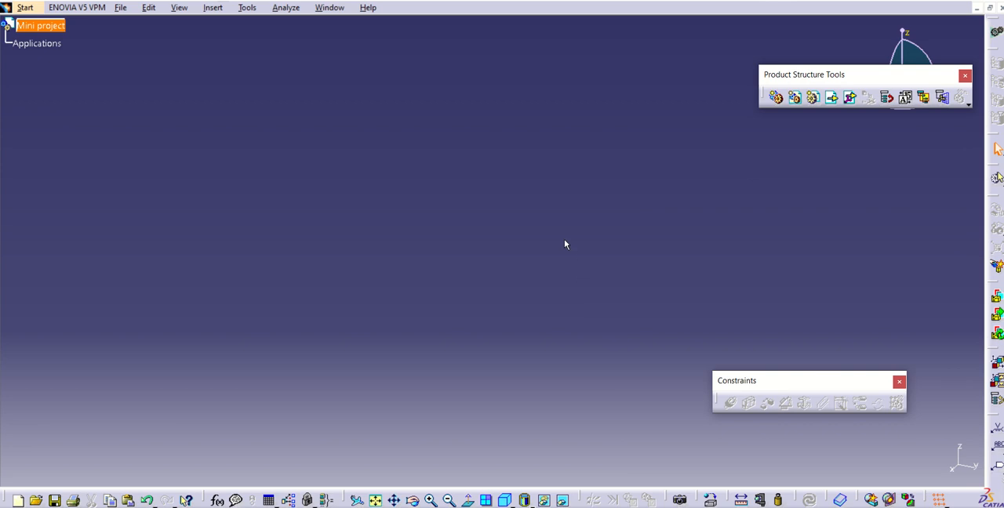
- Rearrange the floating Product Structure Tools and Constraints toolbars so the compass is uncovered
drag(789, 75, 668, 77)
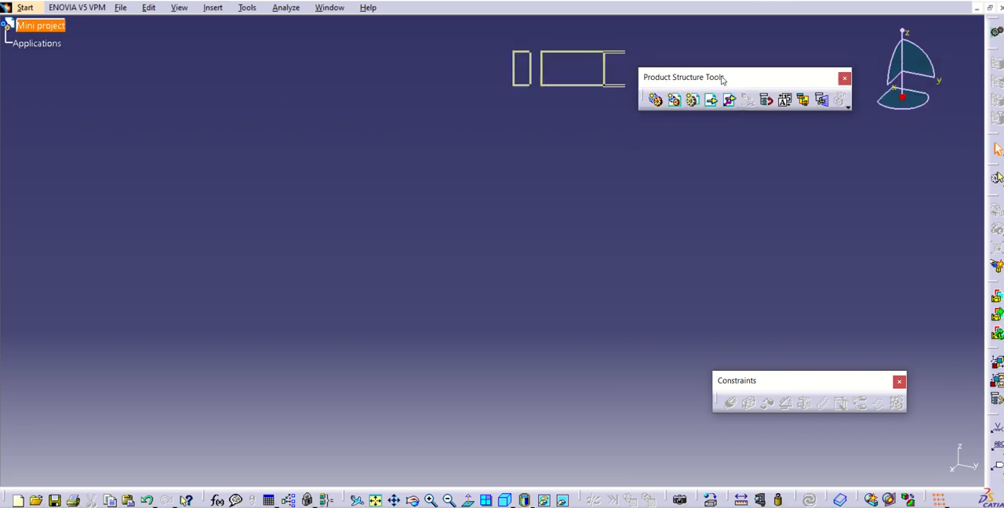
drag(806, 384, 903, 188)
drag(837, 187, 769, 175)
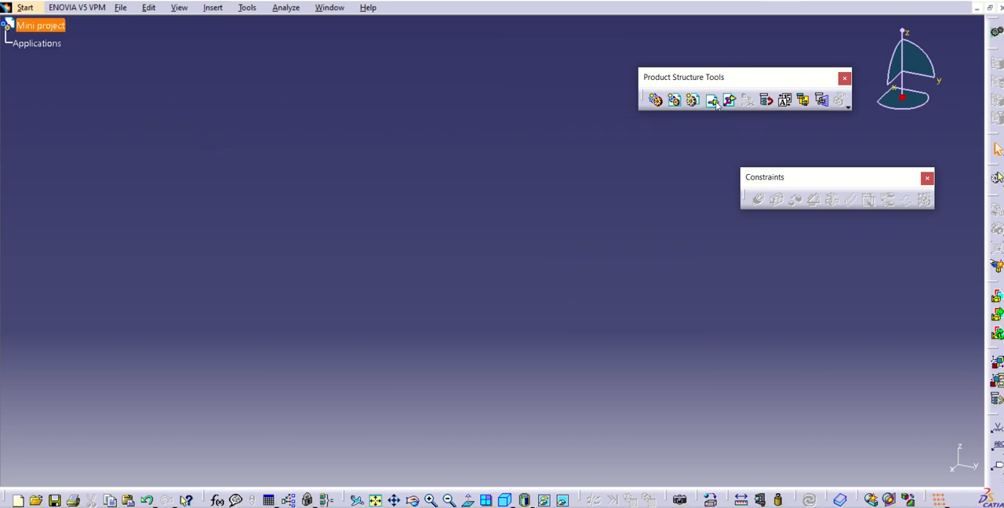
right_click(43, 31)
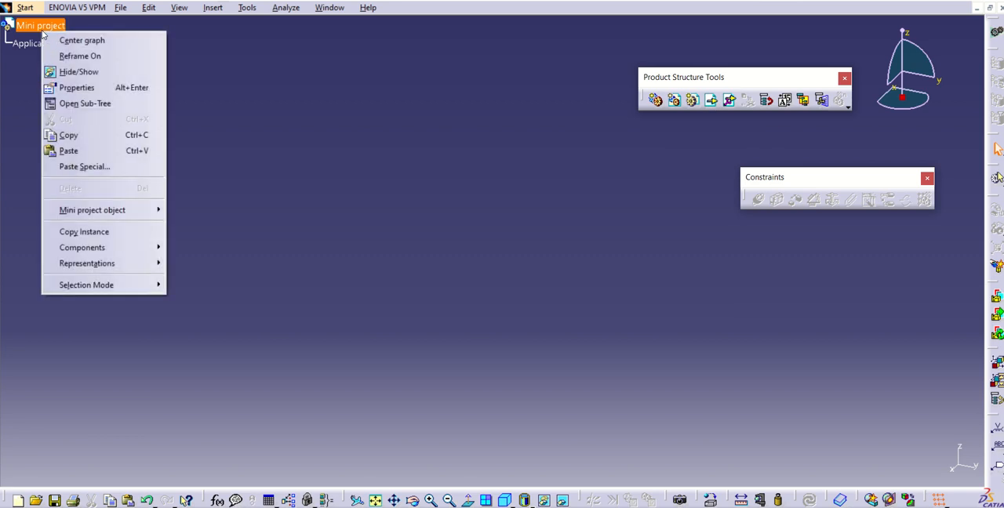
mouse_move(135, 247)
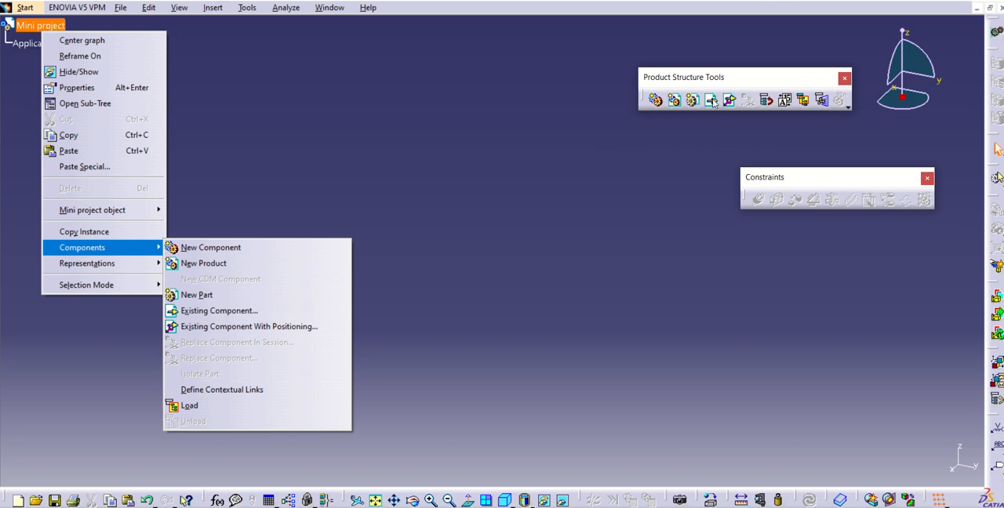
click(213, 7)
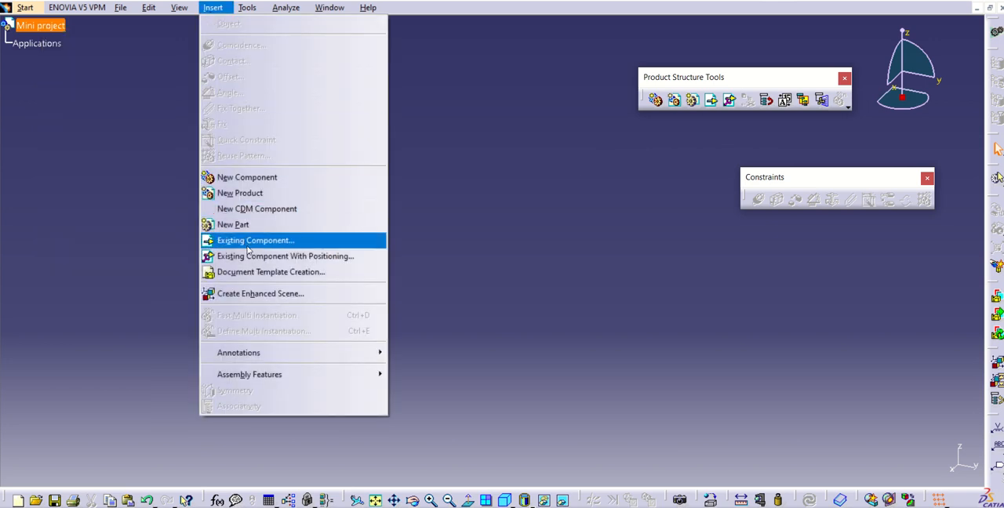
click(483, 183)
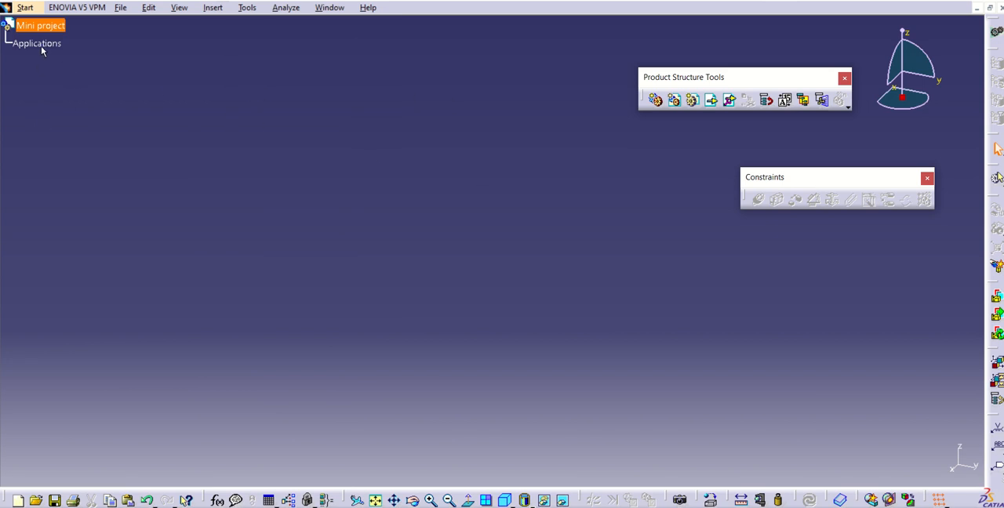
- Preview the part files in the Week 7 folder and insert the Engine part as an existing component of Mini project
click(713, 106)
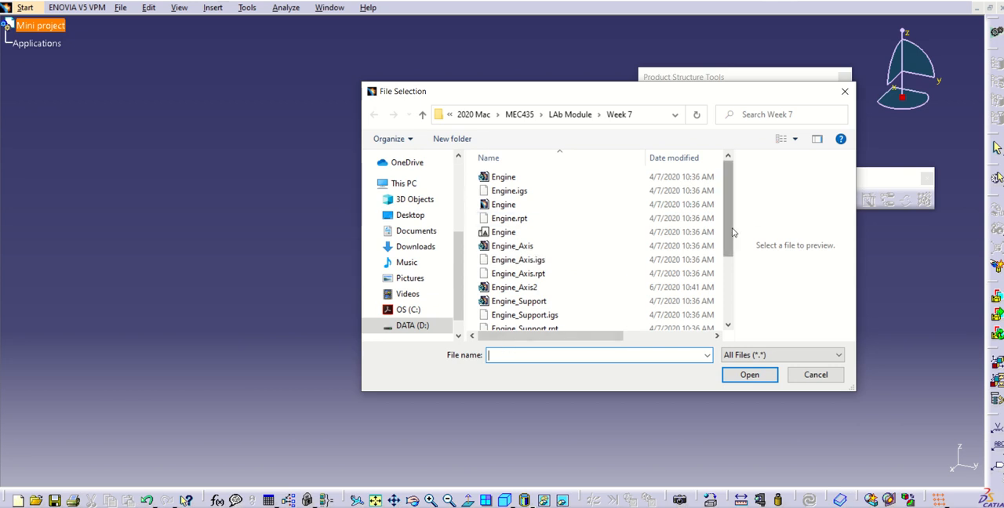
scroll(738, 264, down, 1)
scroll(737, 264, up, 1)
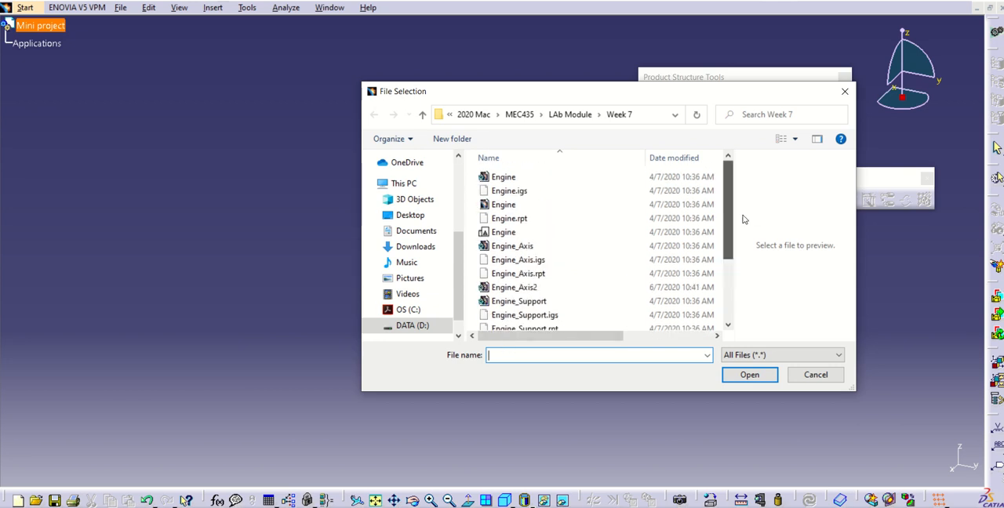
click(515, 180)
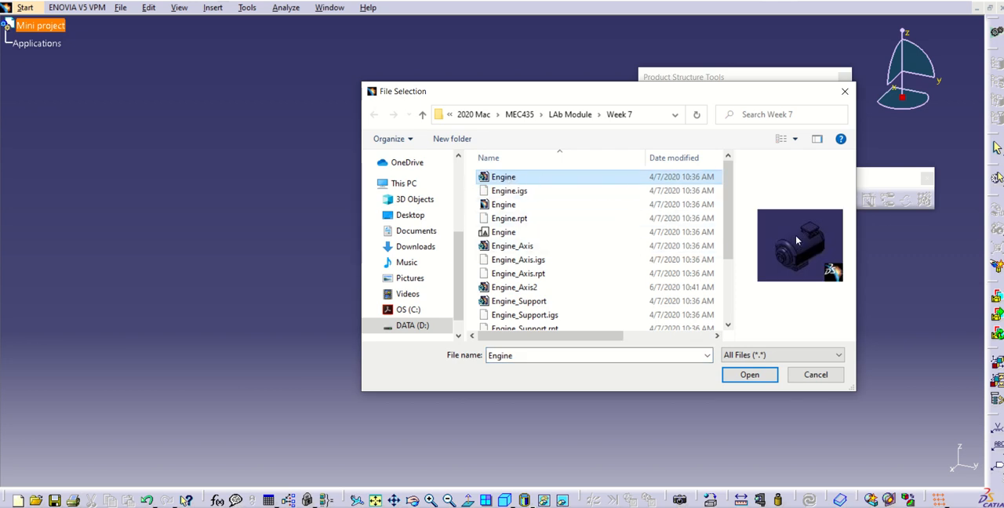
click(517, 206)
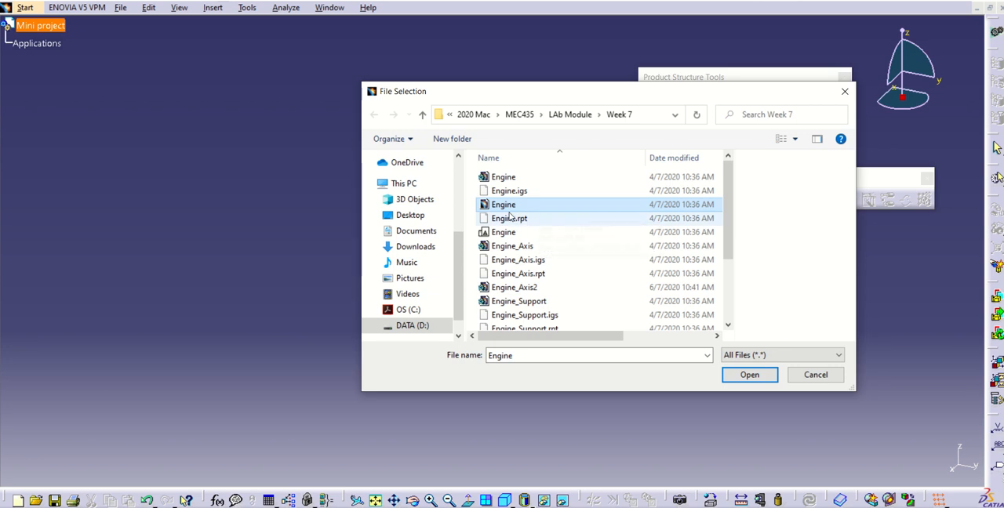
click(510, 246)
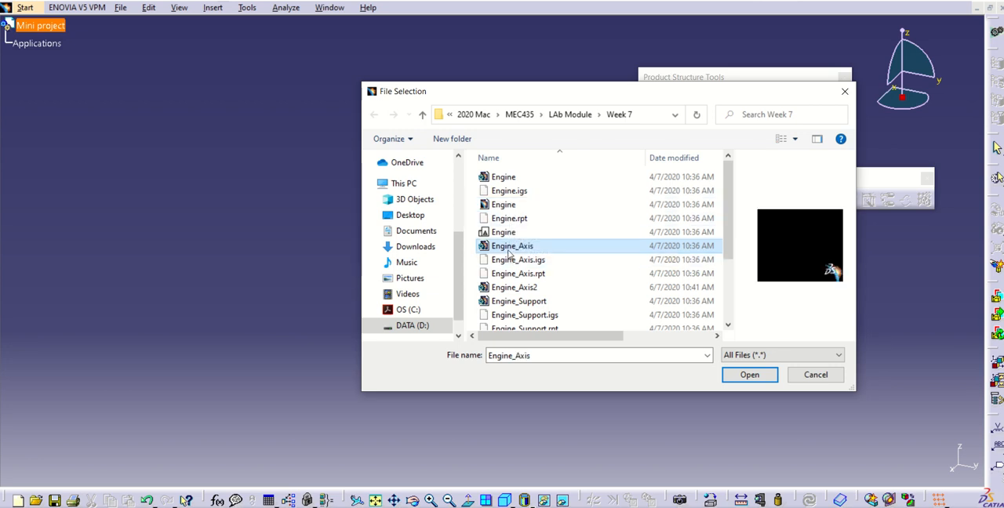
click(534, 288)
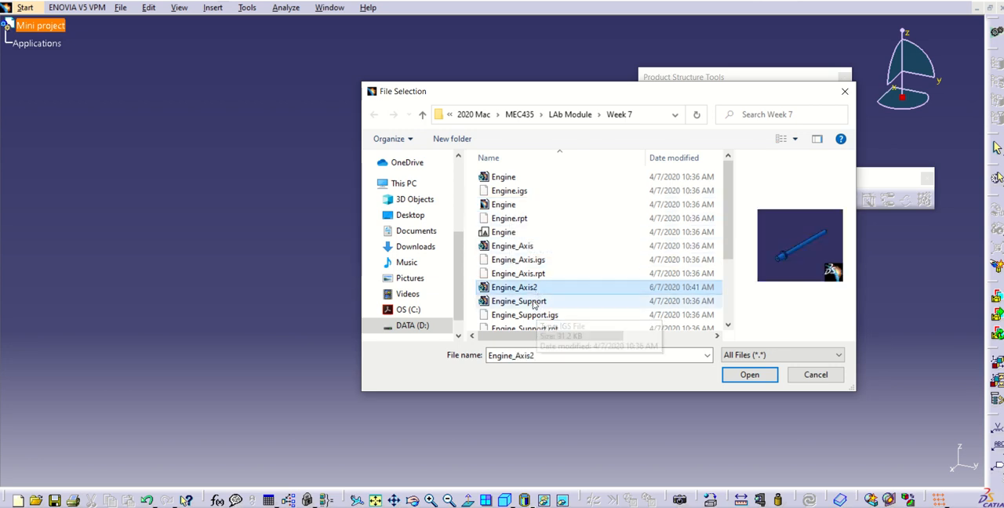
click(534, 303)
click(503, 178)
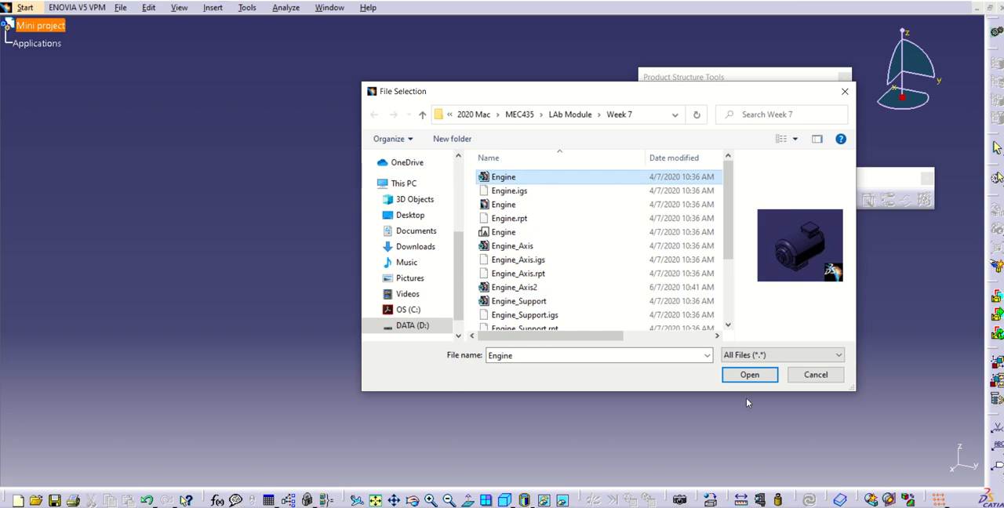
click(738, 376)
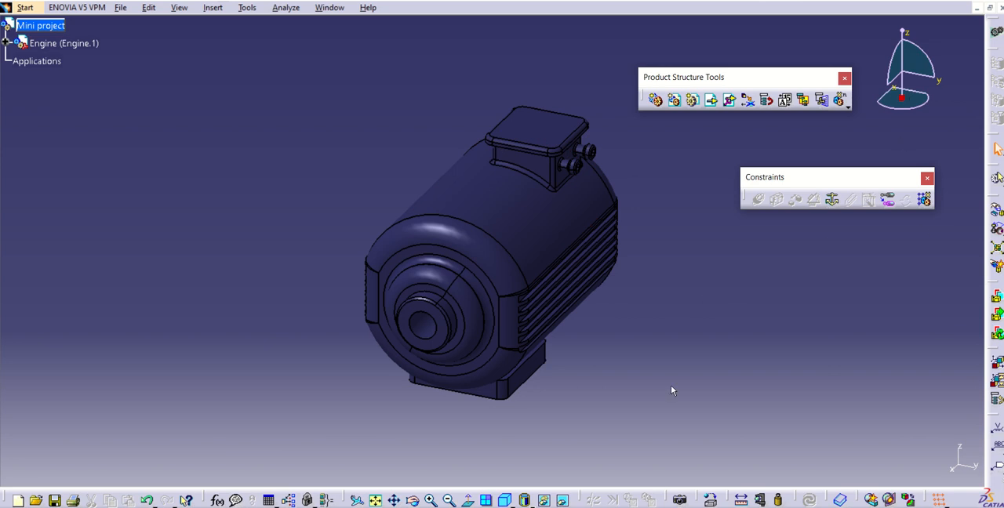
- Attach the compass to the engine, rotate the engine about its x axis and shift it to a new position
drag(902, 100, 462, 288)
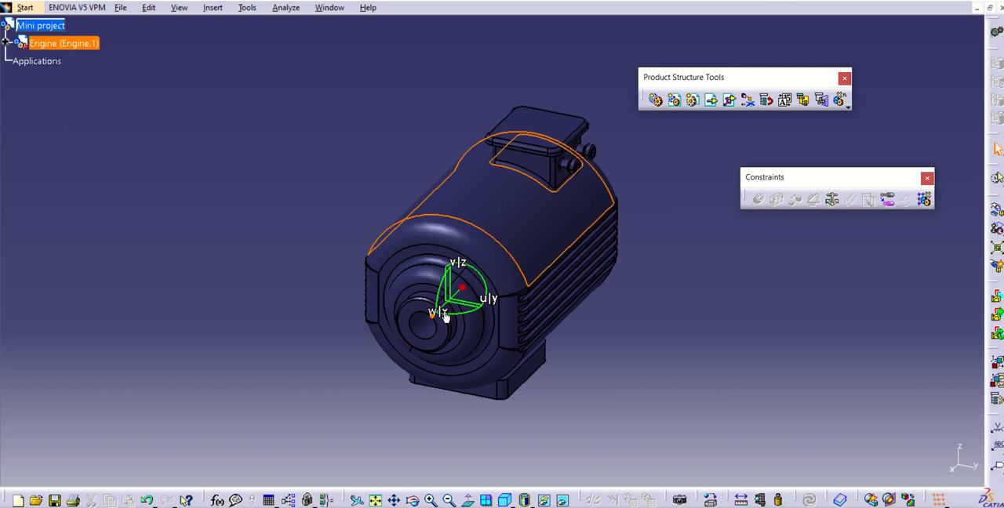
drag(481, 278, 527, 367)
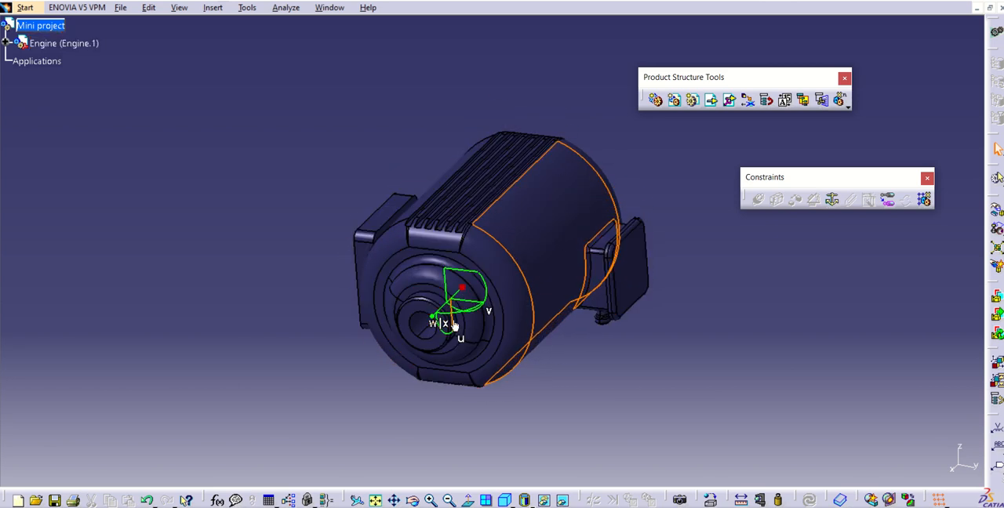
drag(458, 295, 549, 235)
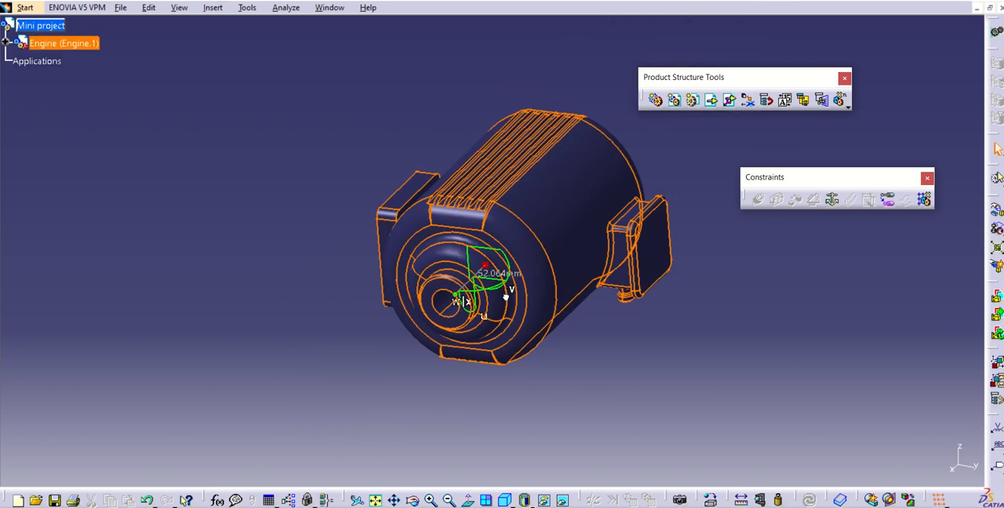
click(673, 411)
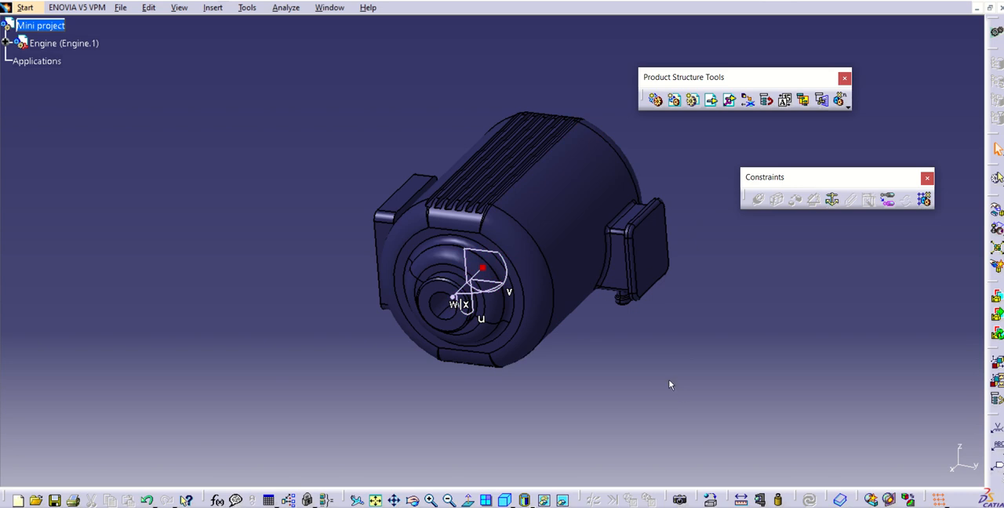
- Fix the engine in space as the base component with a Fix Component constraint
click(621, 242)
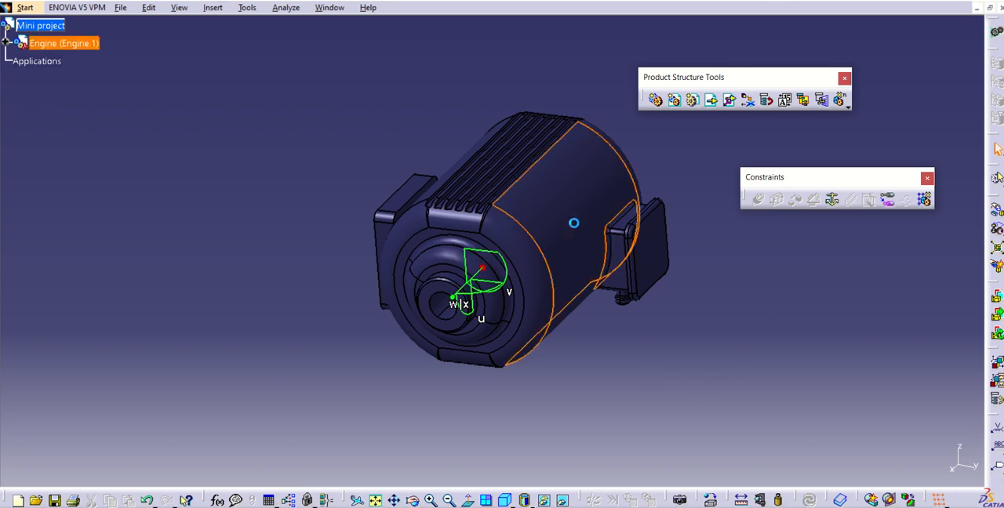
click(833, 200)
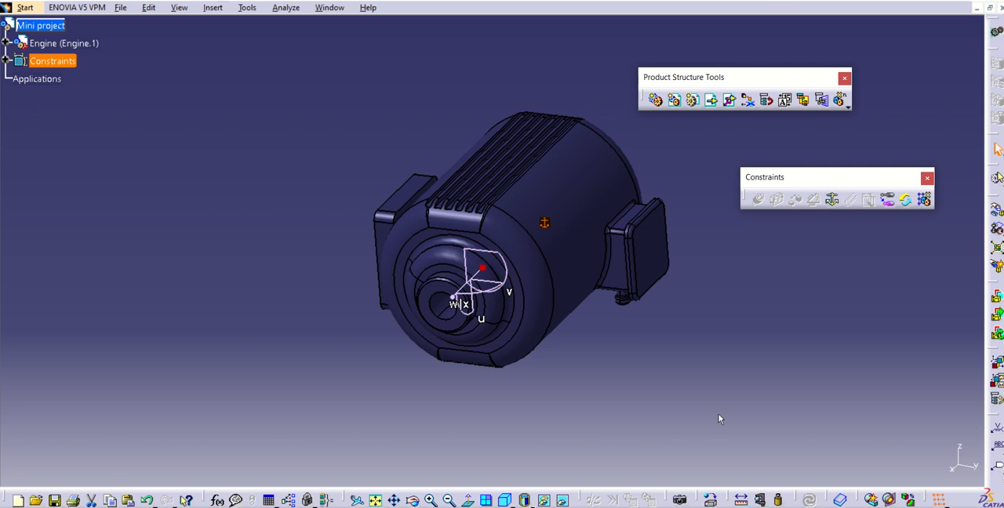
- Move the fixed engine away with the compass and restore it to its fixed position
click(568, 267)
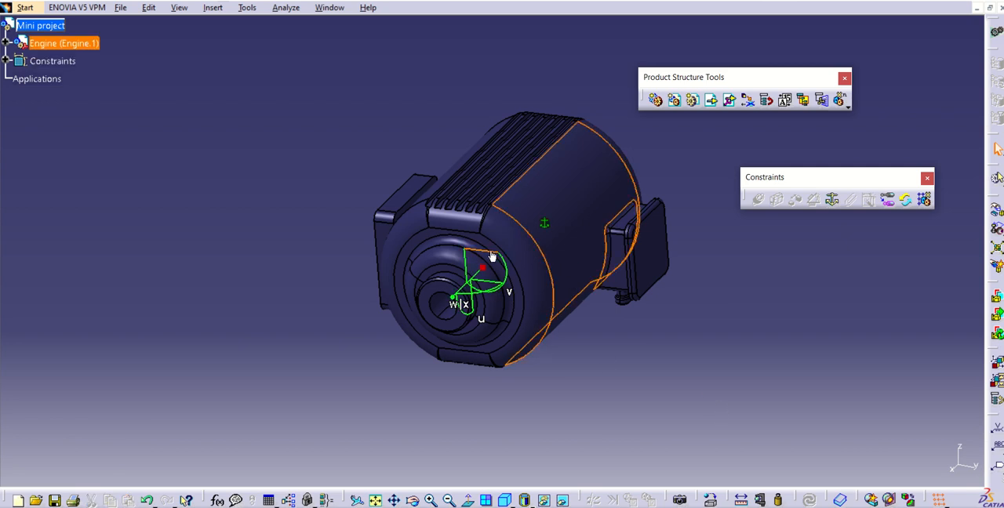
drag(488, 251, 796, 337)
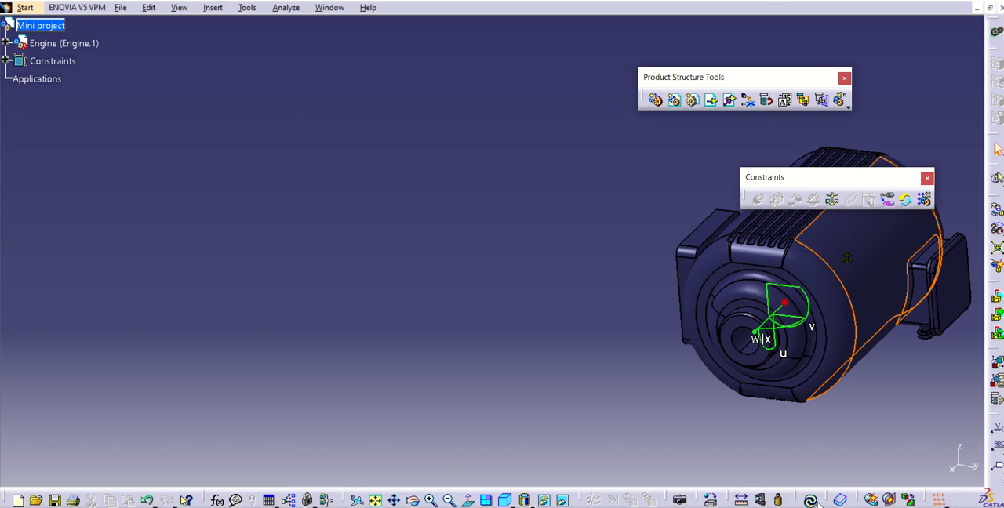
key(ctrl+z)
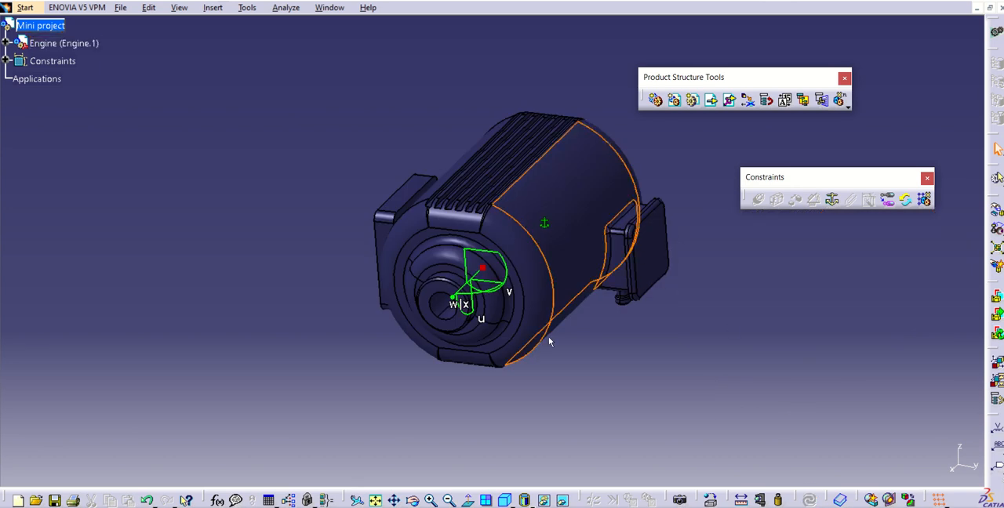